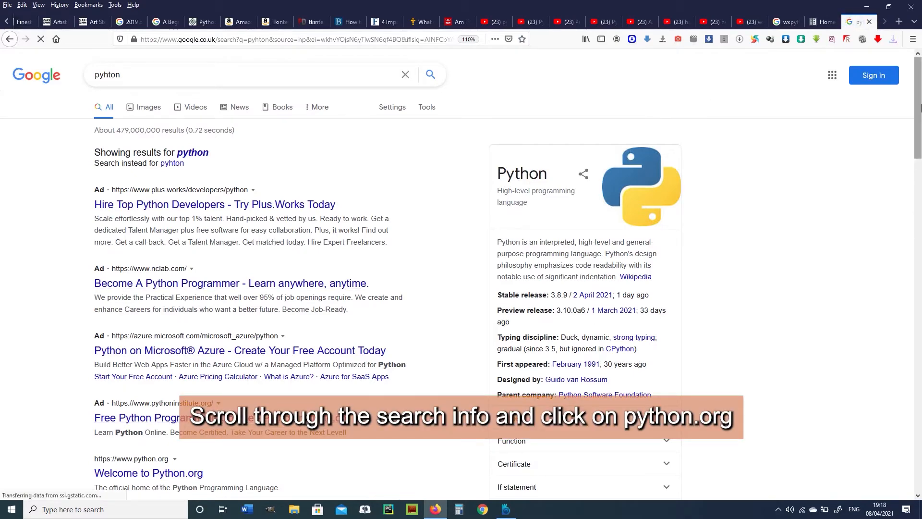
- Open python.org from the search results and download the Python 3.9.4 installer for Windows
left_click_drag(917, 107, 920, 178)
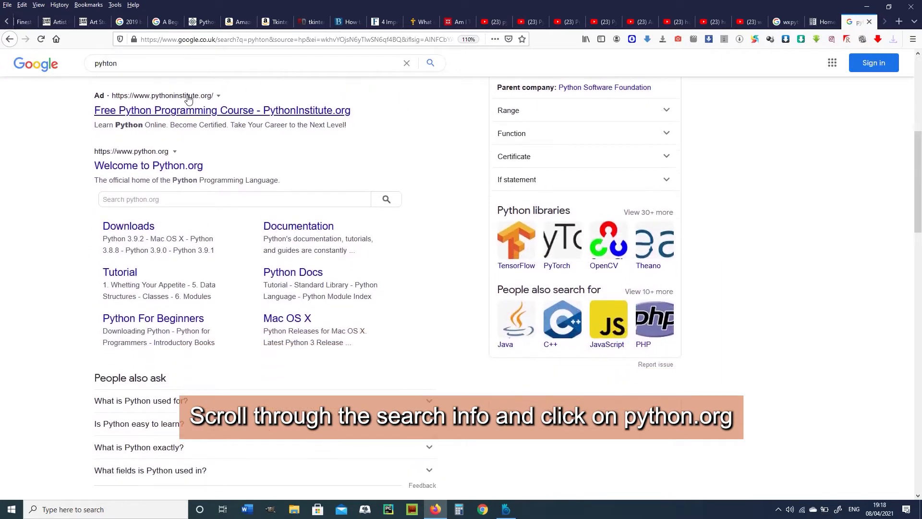
left_click(163, 169)
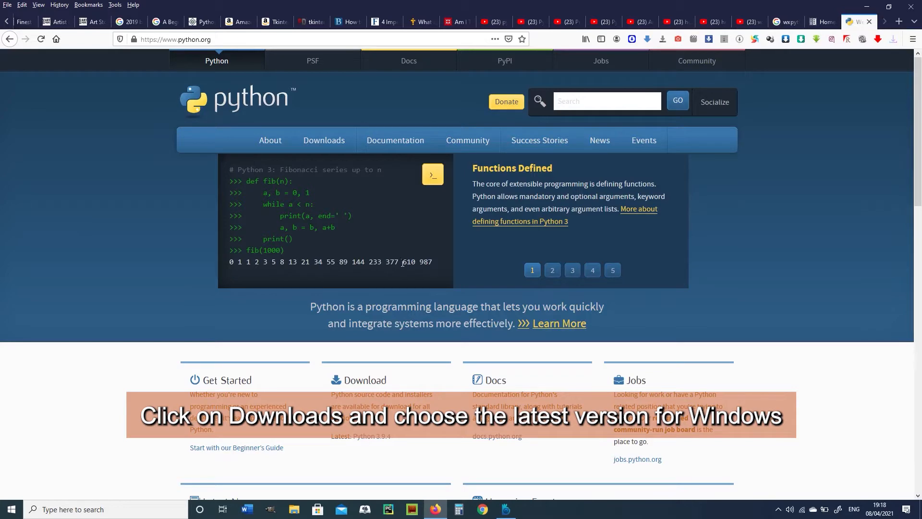
mouse_move(323, 140)
left_click(320, 141)
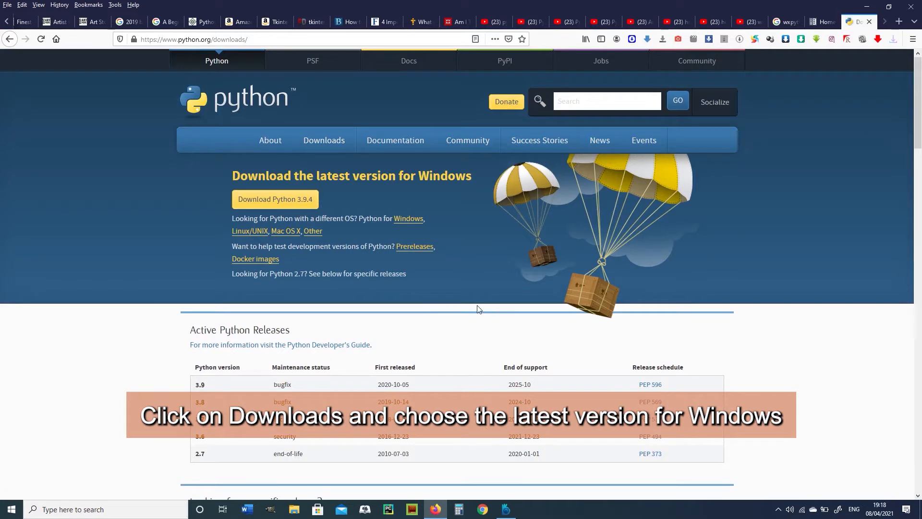
left_click(287, 200)
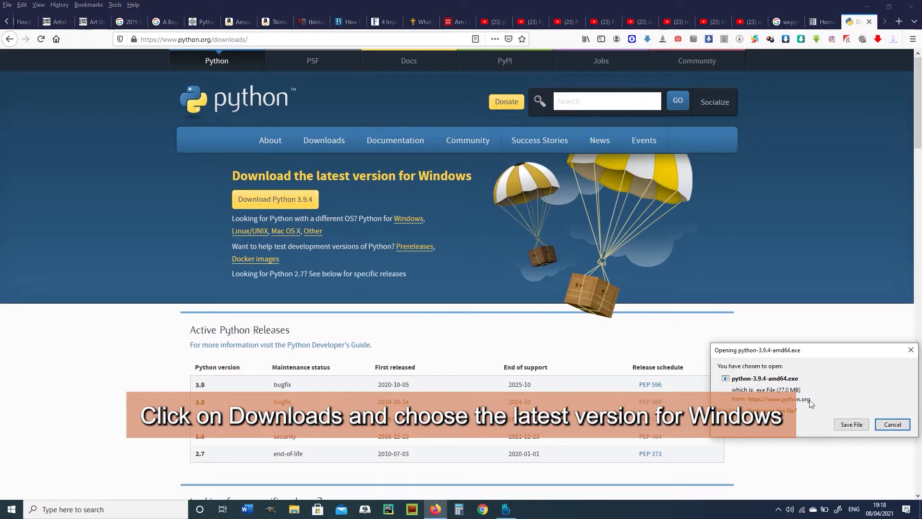
left_click(855, 429)
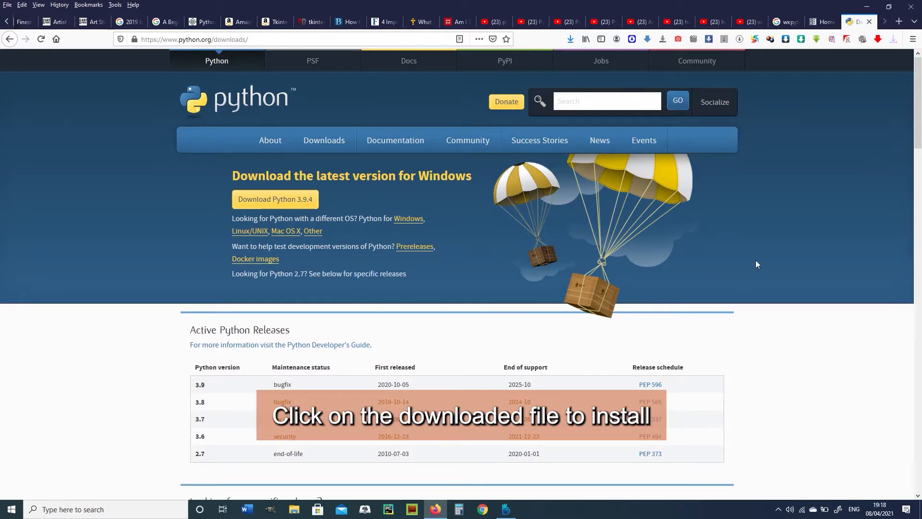
- Launch the downloaded Python 3.9.4 installer and choose a customized installation with all optional features kept
left_click(570, 39)
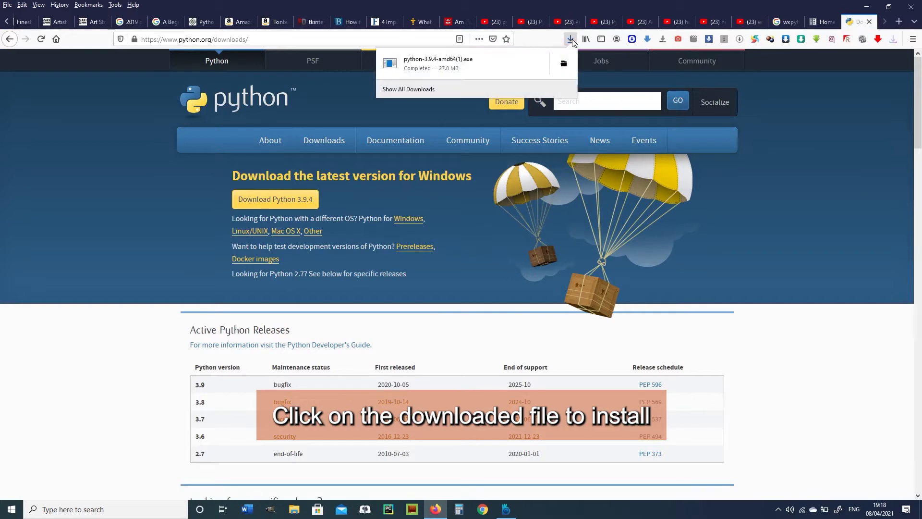
left_click(436, 61)
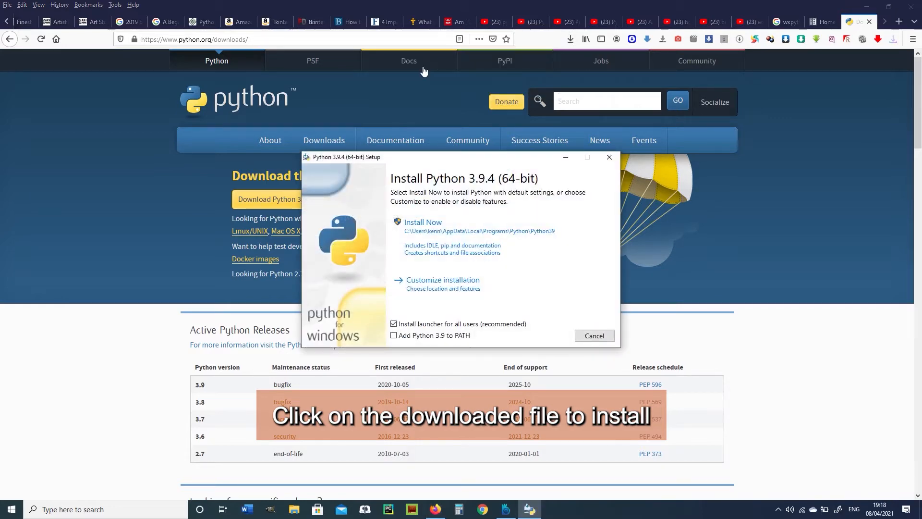
left_click(425, 288)
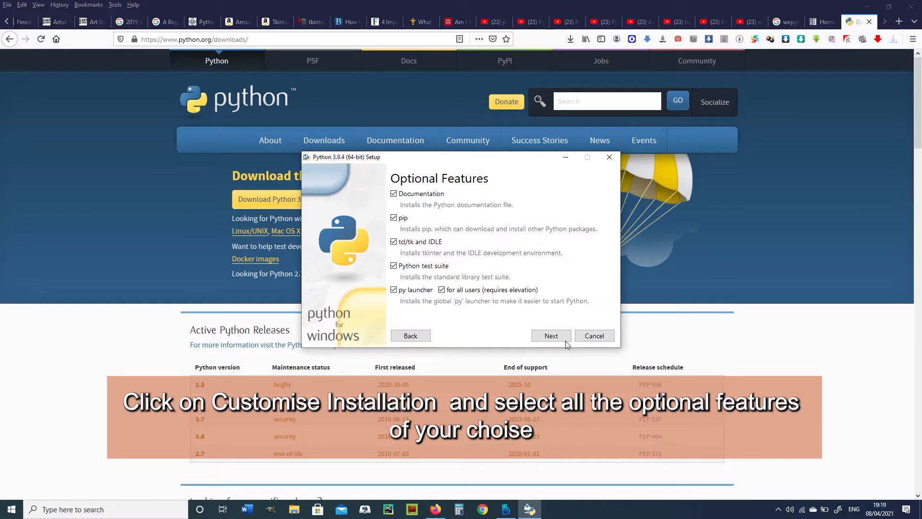
left_click(552, 336)
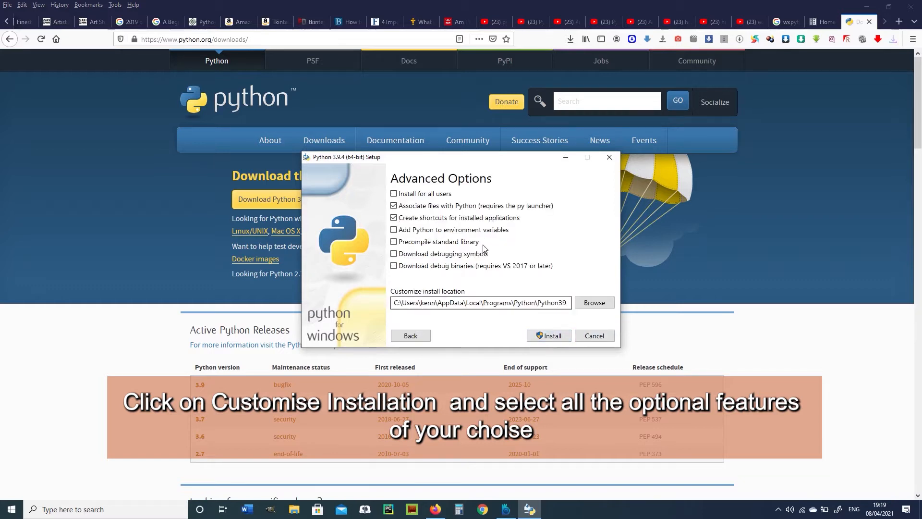
- Enable adding Python to environment variables, precompiling the standard library, and downloading debugging symbols and debug binaries
left_click(394, 230)
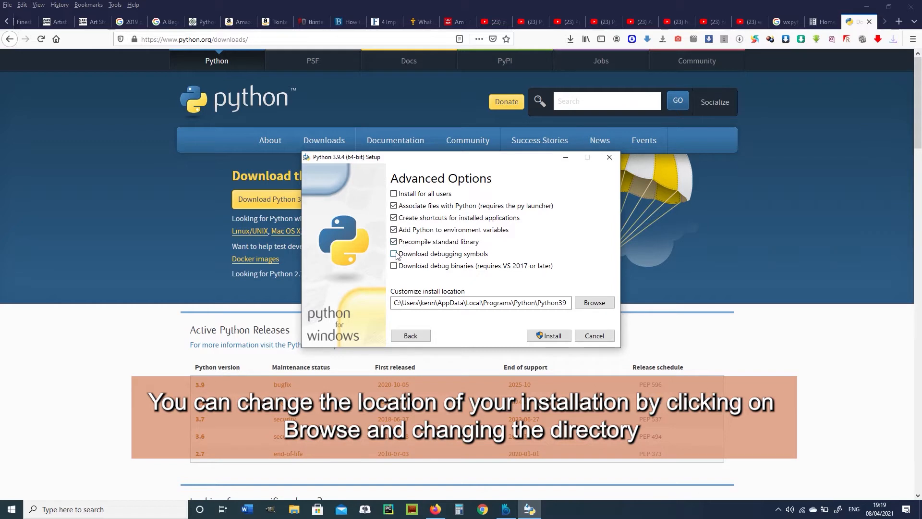
left_click(396, 255)
left_click(393, 266)
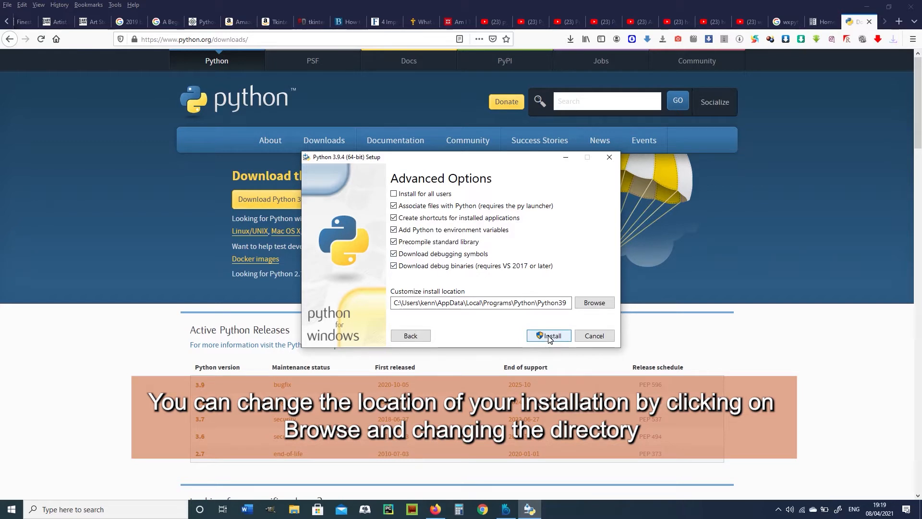
- Change the install location to the root of the OS (C:) drive
left_click(594, 303)
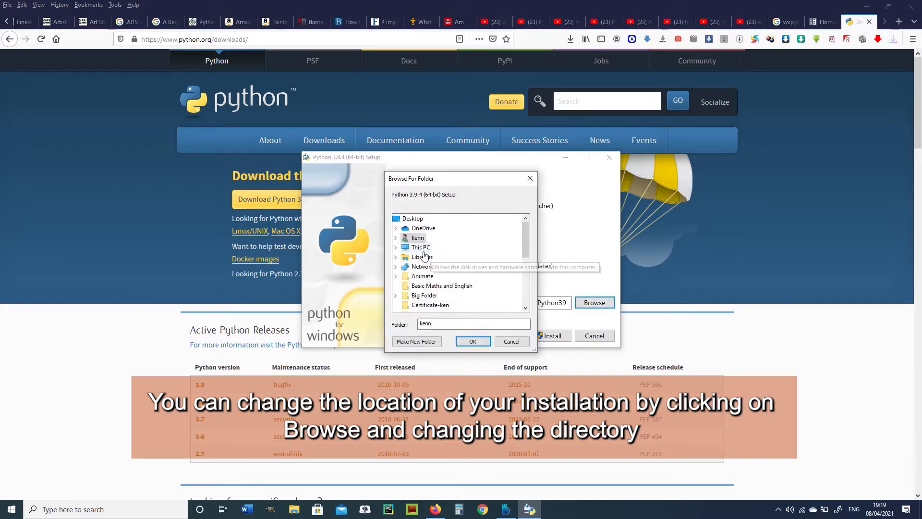
left_click(397, 248)
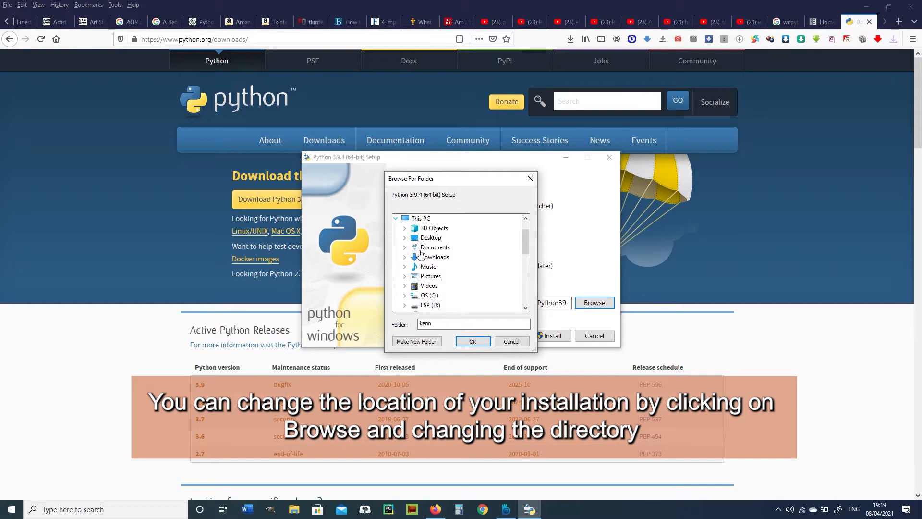
double_click(434, 296)
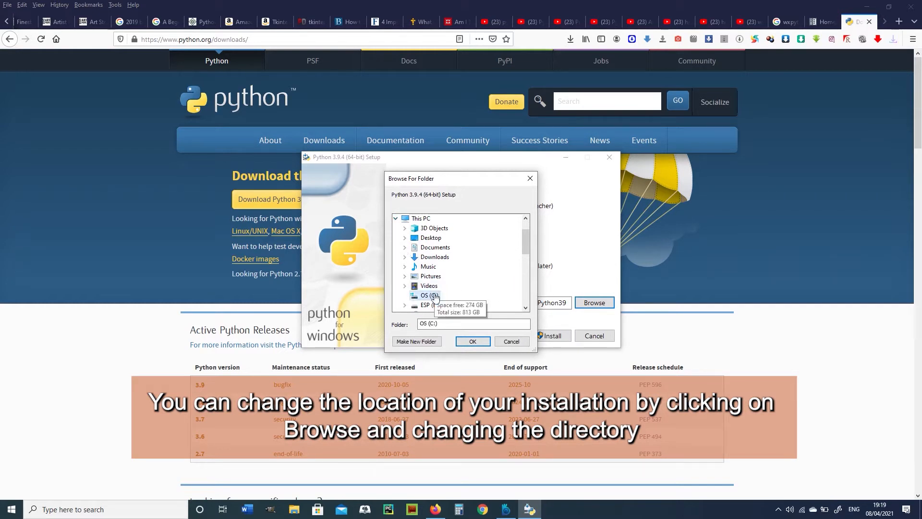
left_click(473, 341)
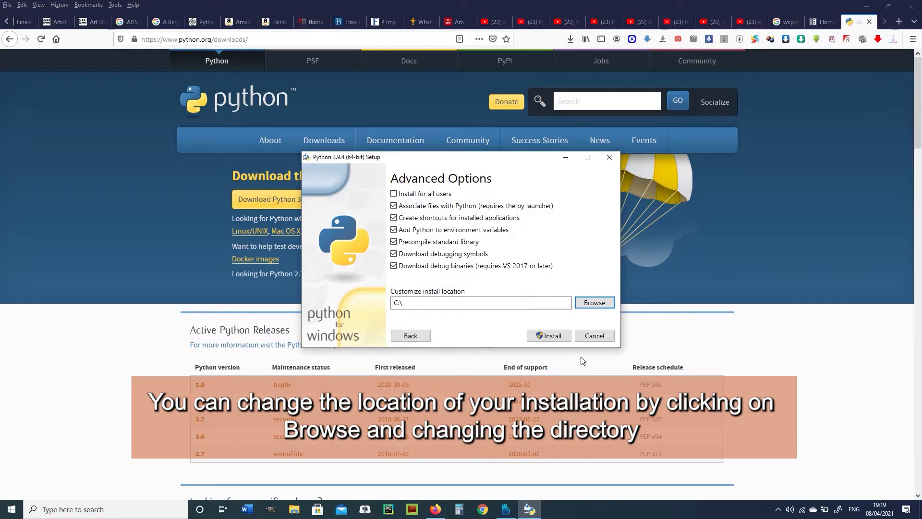
- Try to install Python directly into C:\, retrying the write of python39.dll
left_click(547, 337)
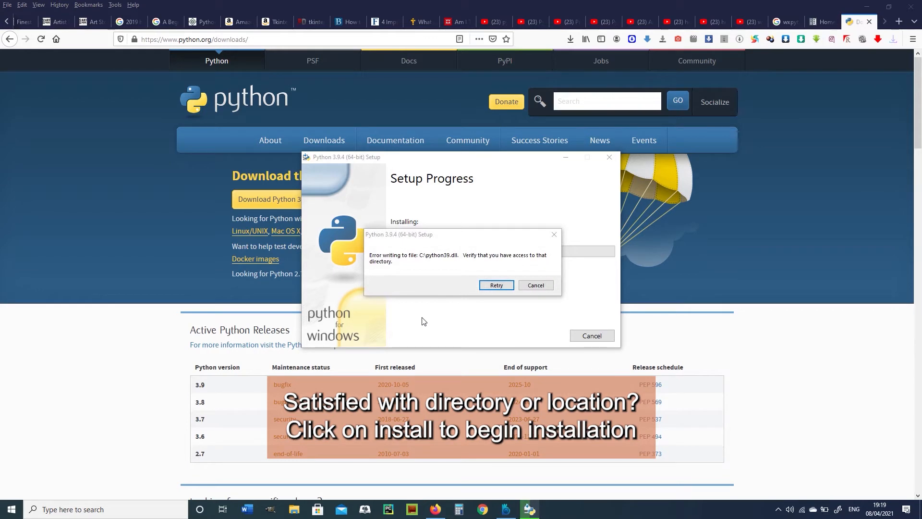
left_click(497, 285)
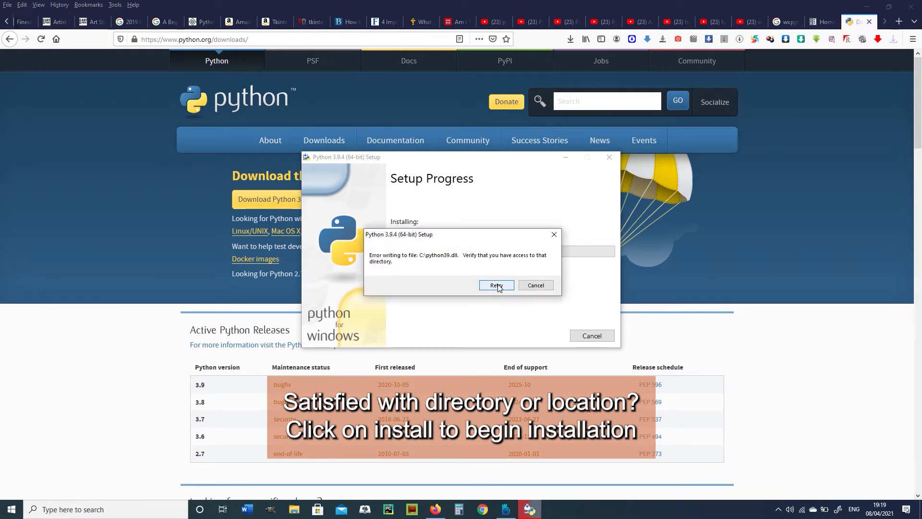
left_click(496, 285)
- Cancel the running Python installation and close the setup
left_click(542, 285)
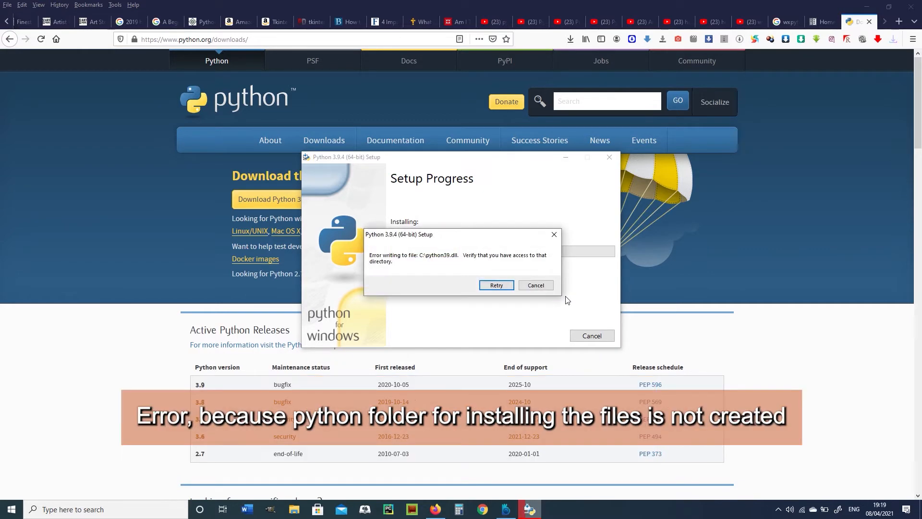
left_click(544, 285)
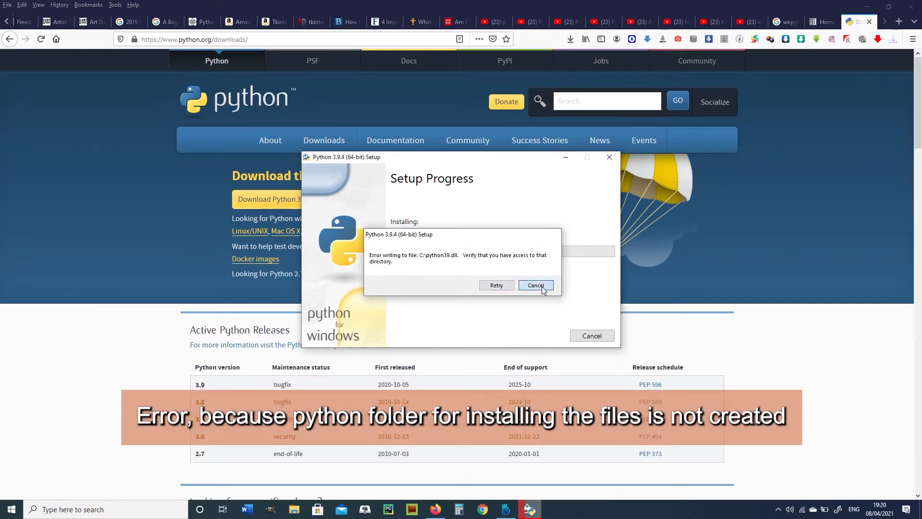
left_click(602, 338)
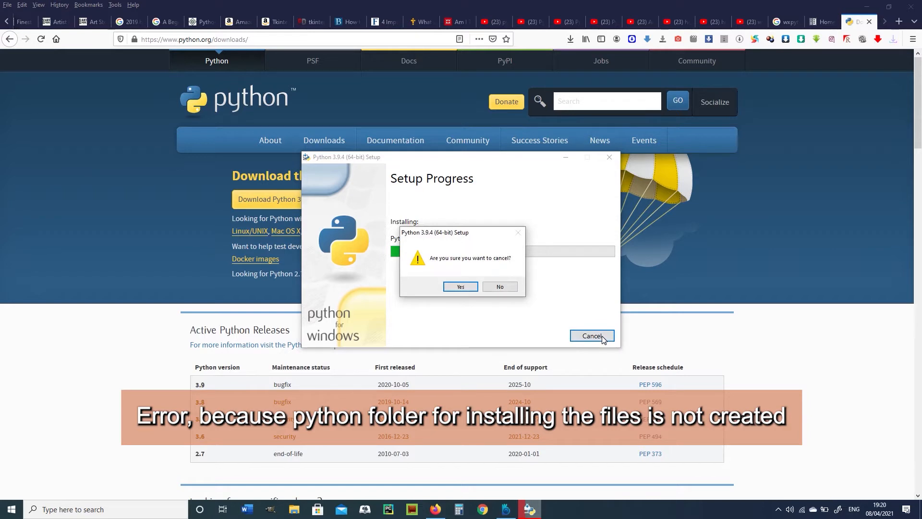
left_click(465, 287)
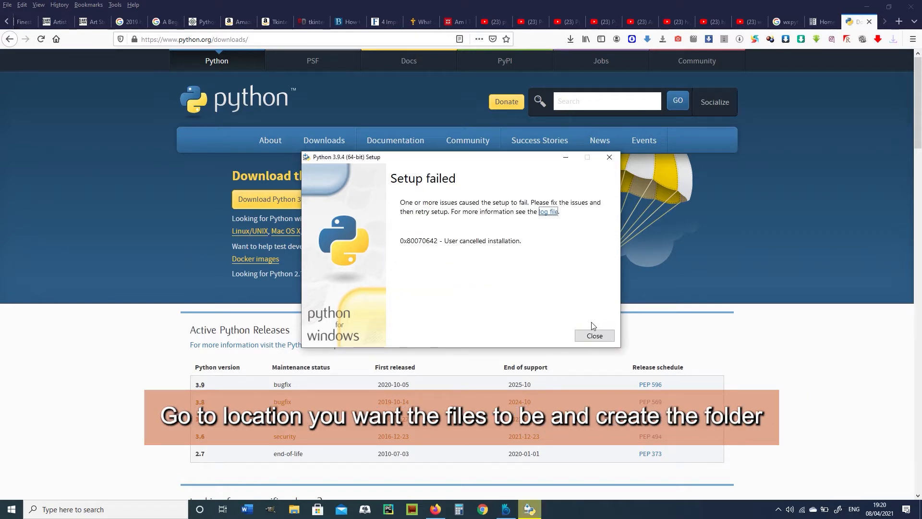
left_click(601, 339)
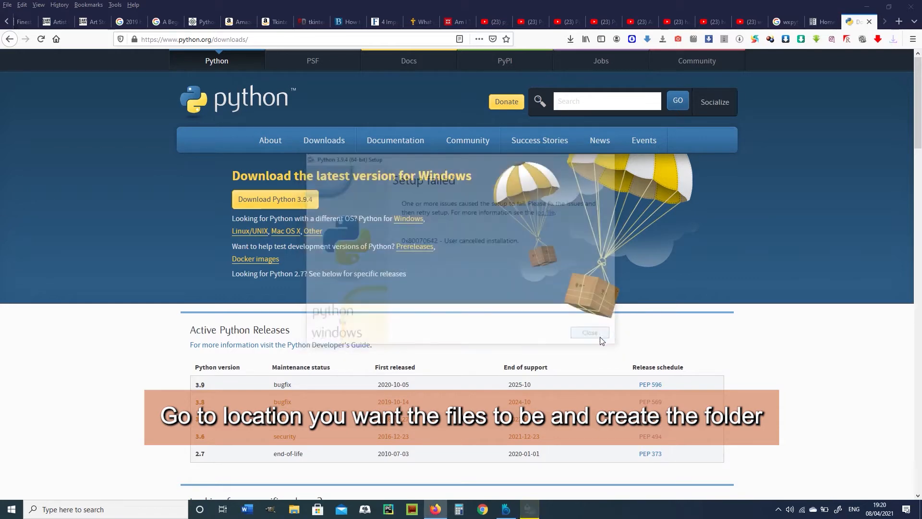
- In File Explorer, create a folder named python on the OS (C:) drive and close the window
left_click(295, 510)
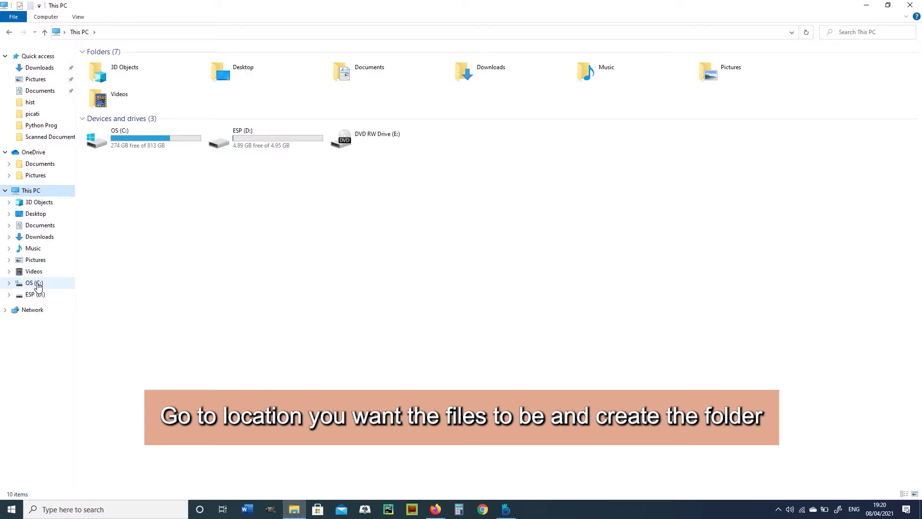
left_click(38, 286)
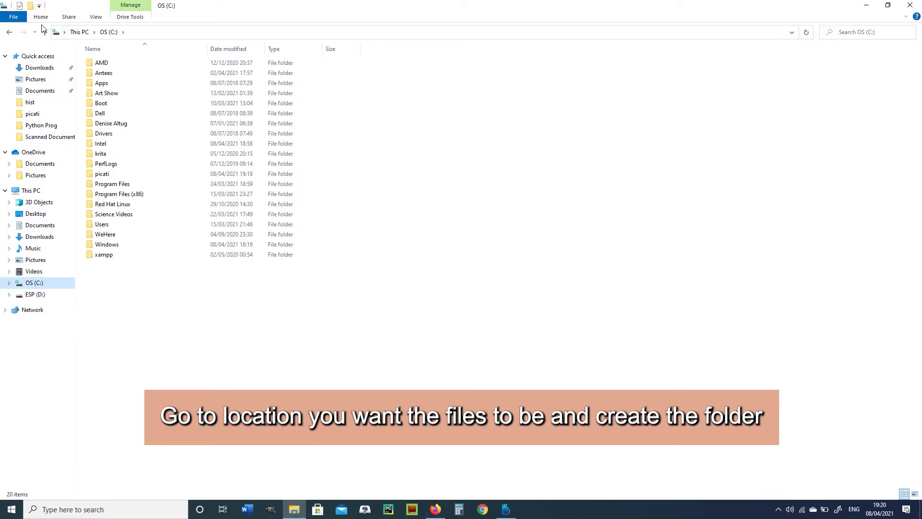
left_click(31, 8)
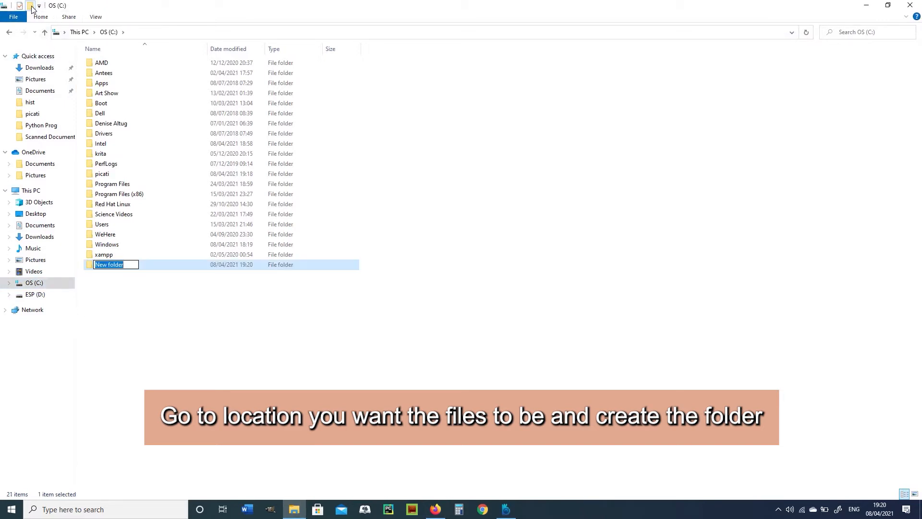
type("p")
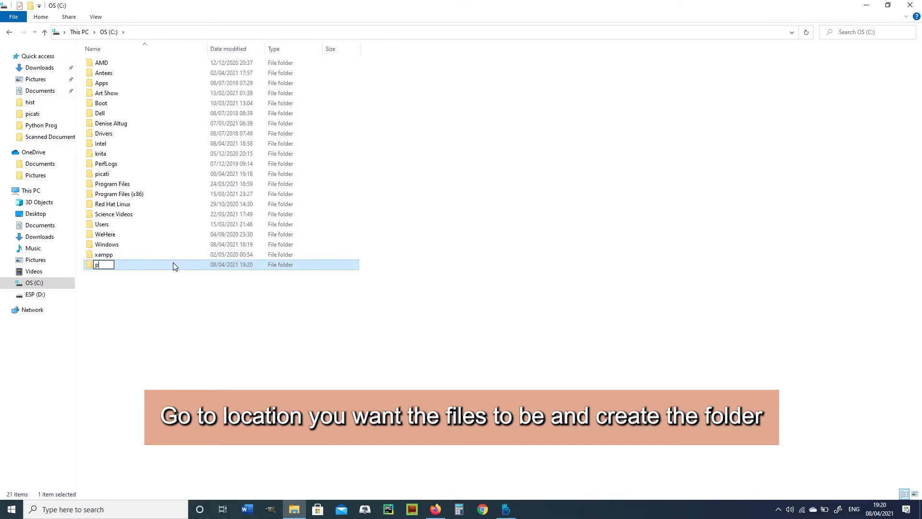
type("ython")
left_click(193, 340)
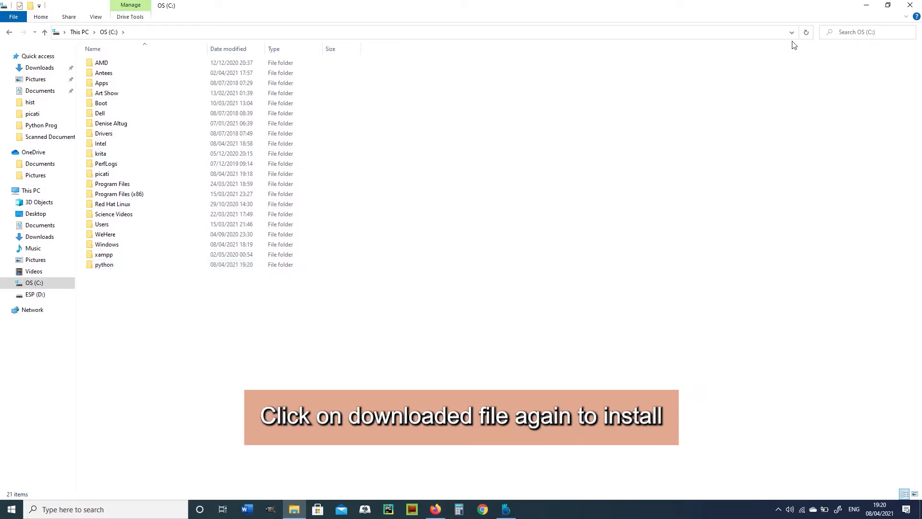
left_click(912, 6)
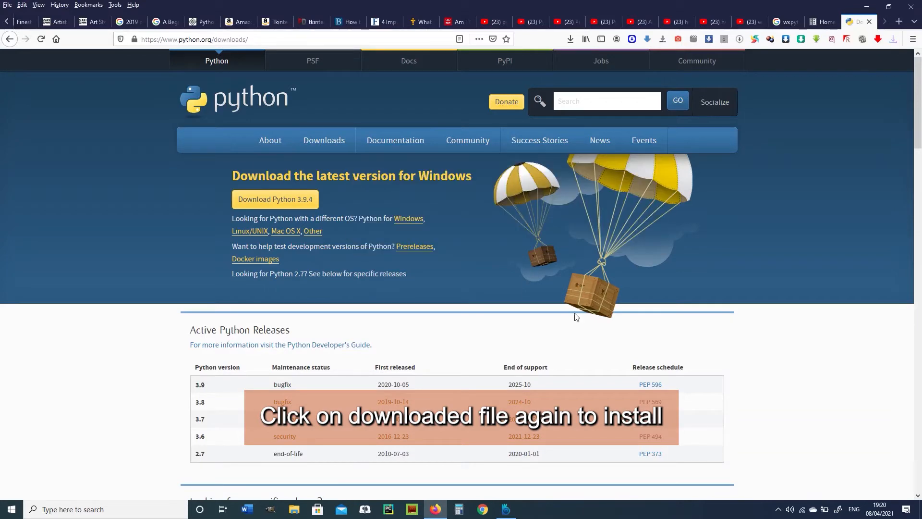
- Run the downloaded Python installer again and customize the installation, keeping all optional features
left_click(569, 40)
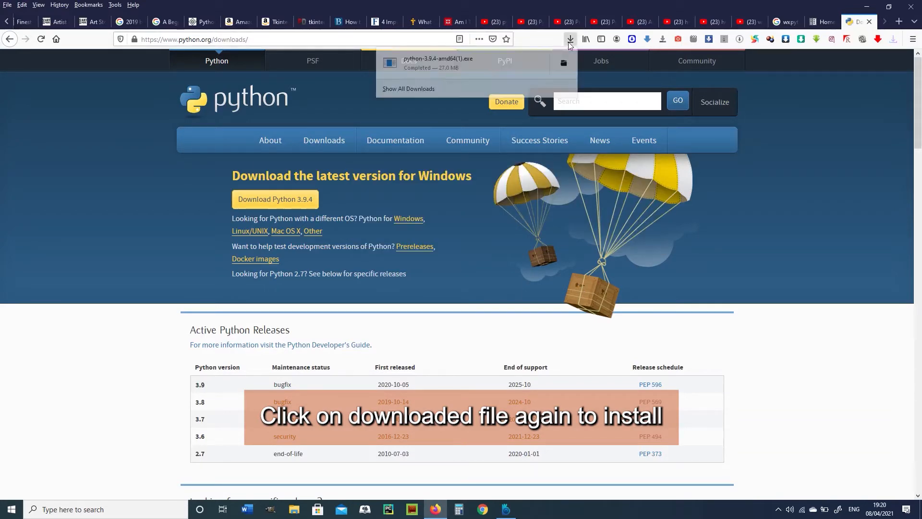
left_click(450, 63)
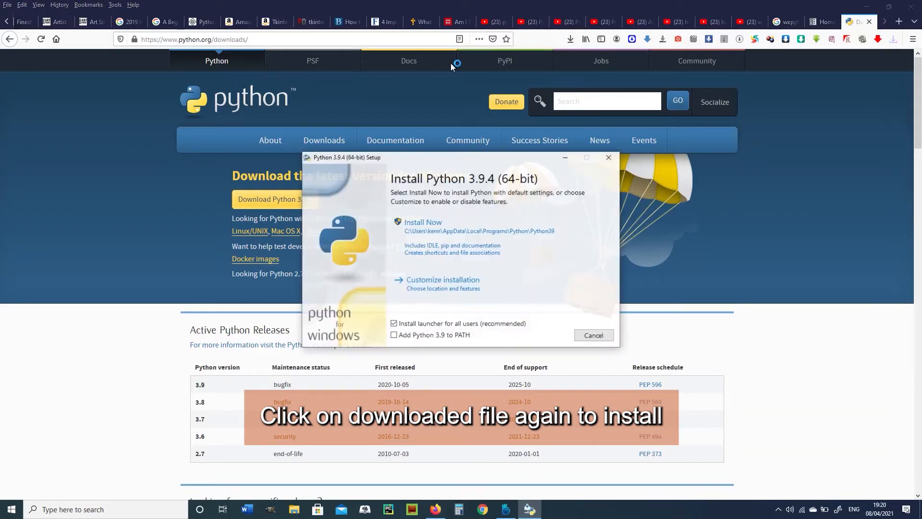
left_click(425, 284)
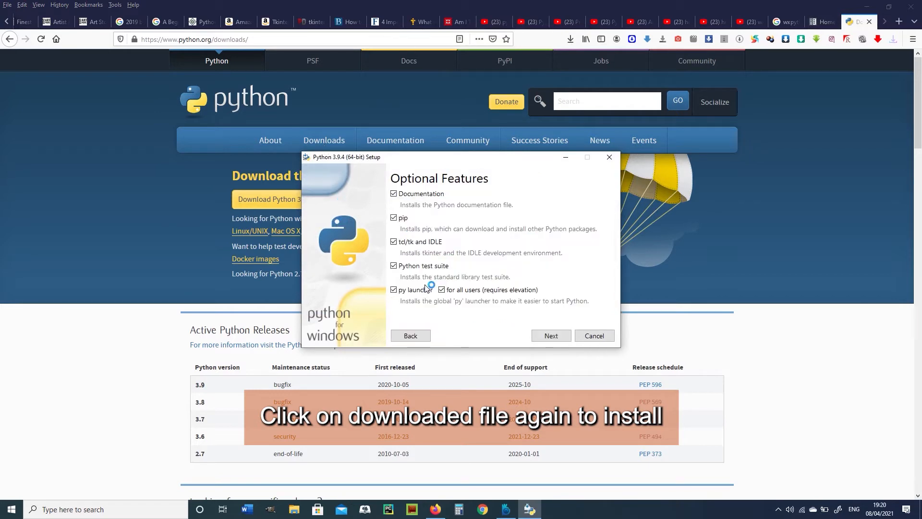
left_click(551, 337)
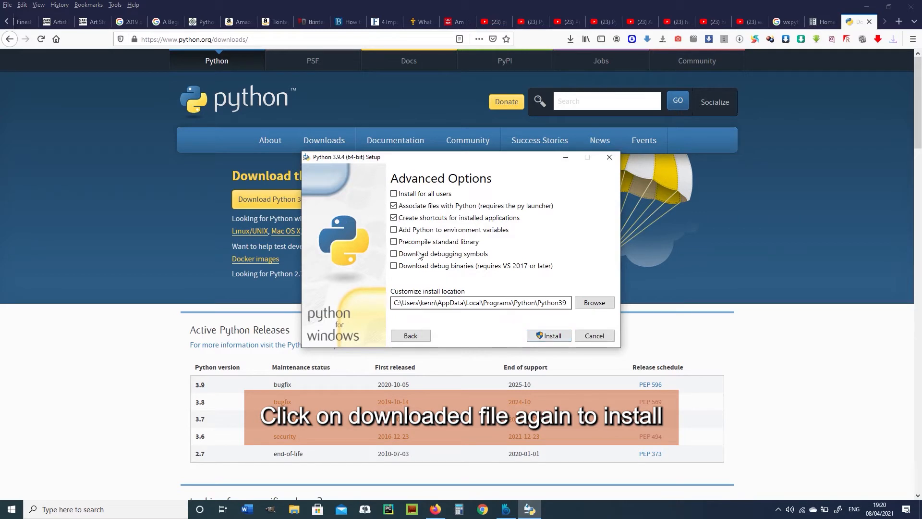
- Turn on the advanced options for environment variables, precompiled standard library, debugging symbols and debug binaries
left_click(394, 230)
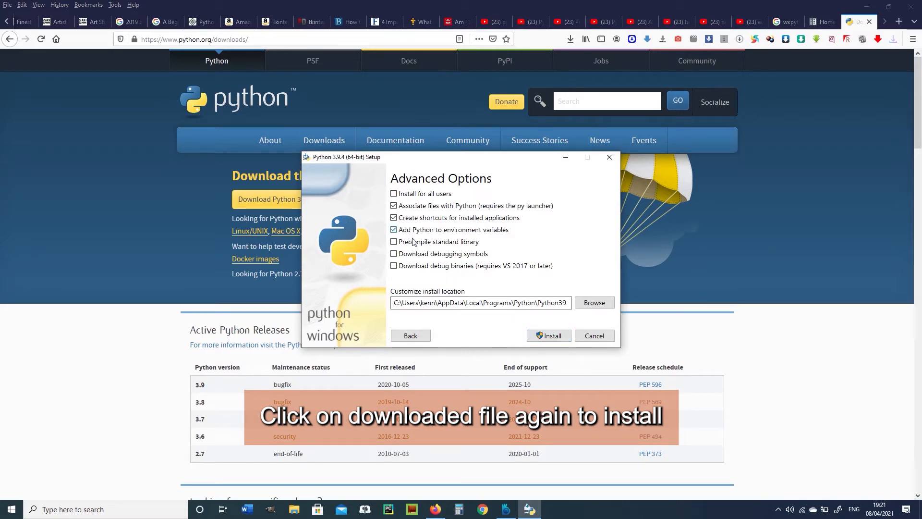
left_click(393, 254)
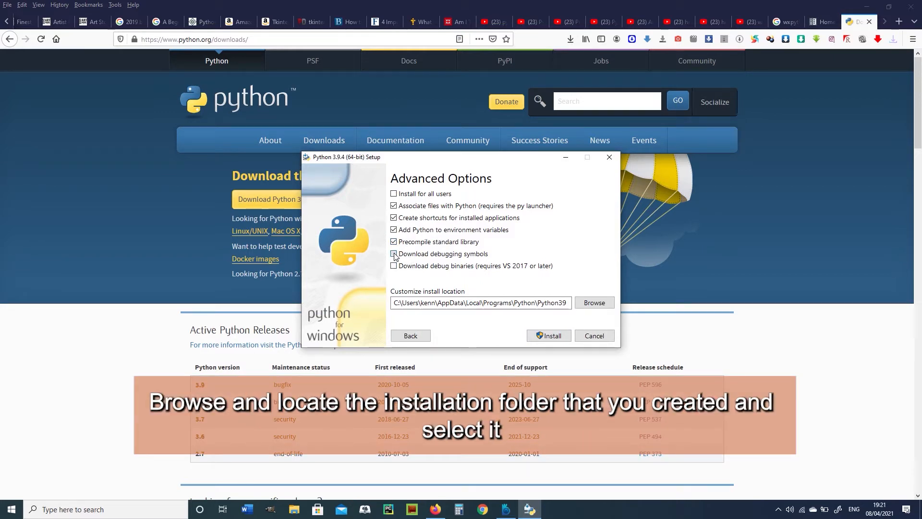
left_click(394, 267)
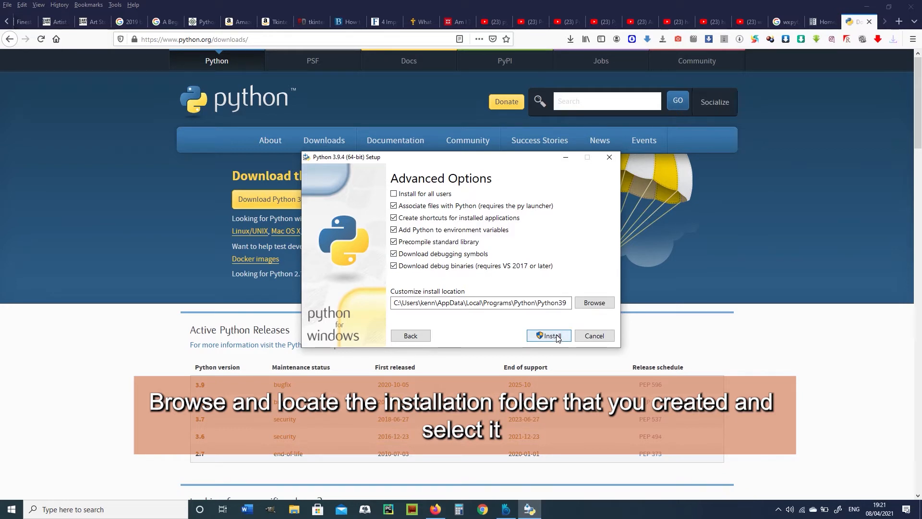
- Set the install location to the python folder on the OS (C:) drive and install Python 3.9.4, closing the setup when it finishes
left_click(595, 304)
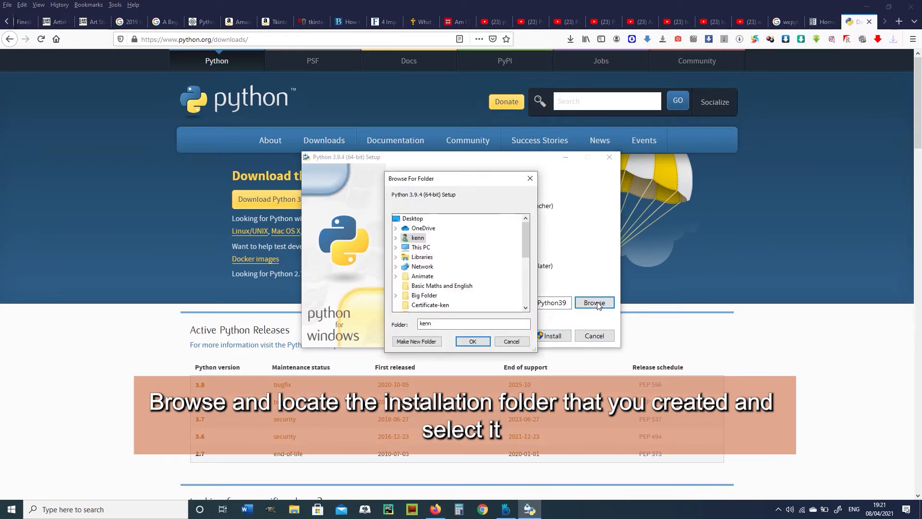
left_click(396, 247)
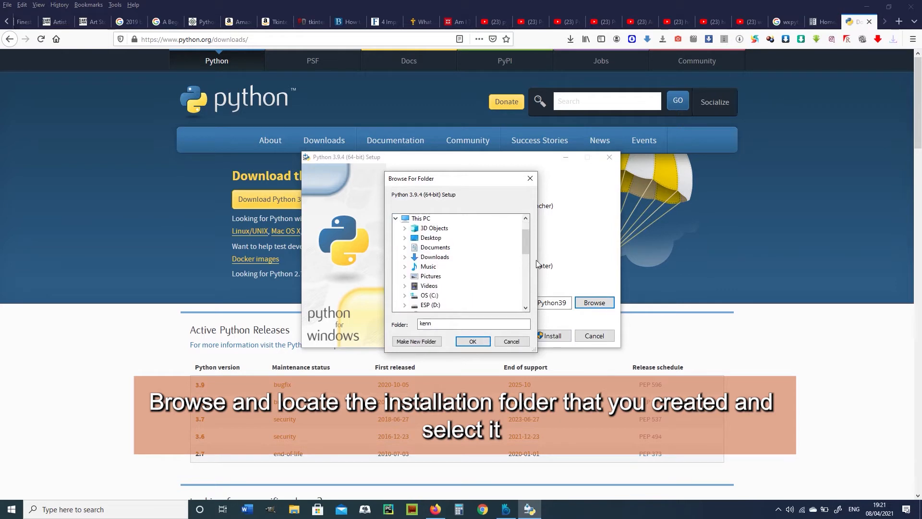
left_click(405, 295)
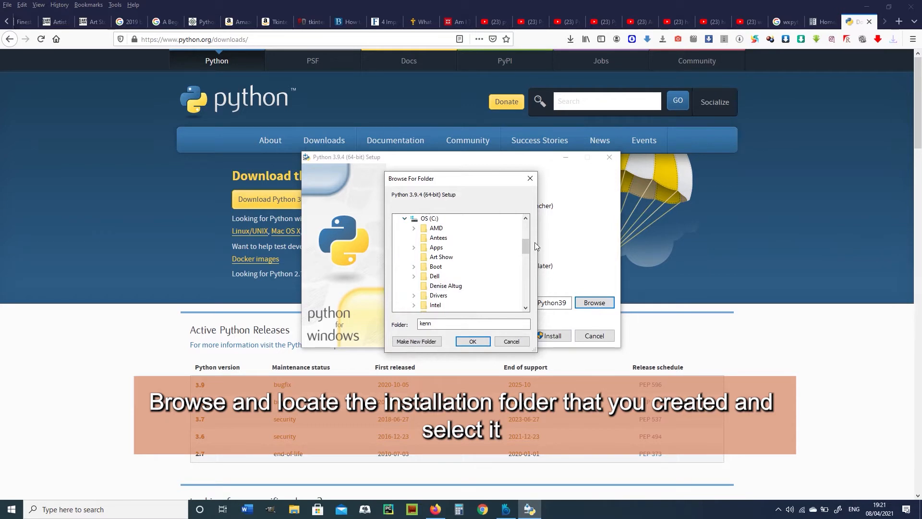
left_click_drag(526, 249, 512, 269)
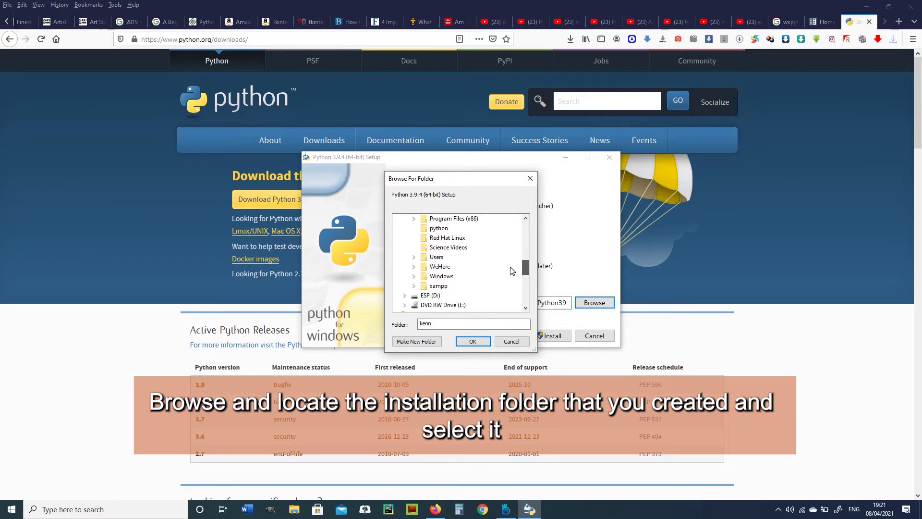
left_click(446, 231)
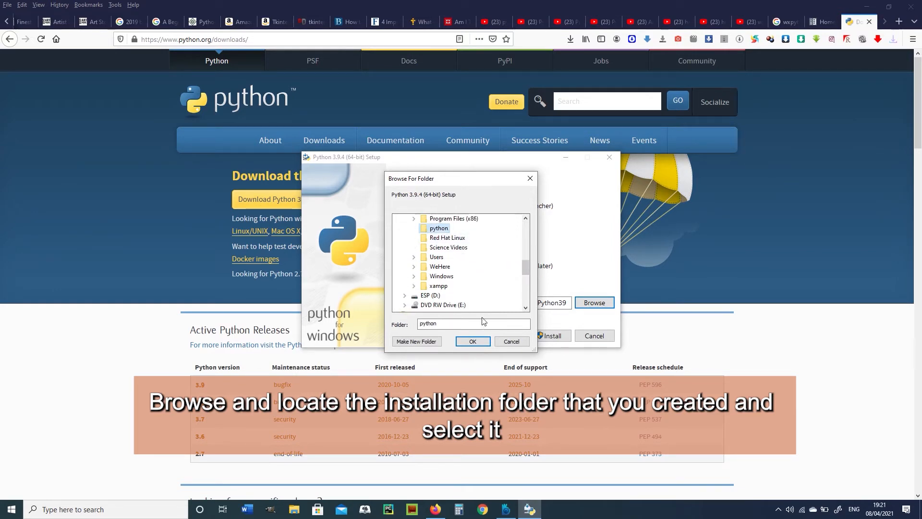
left_click(477, 339)
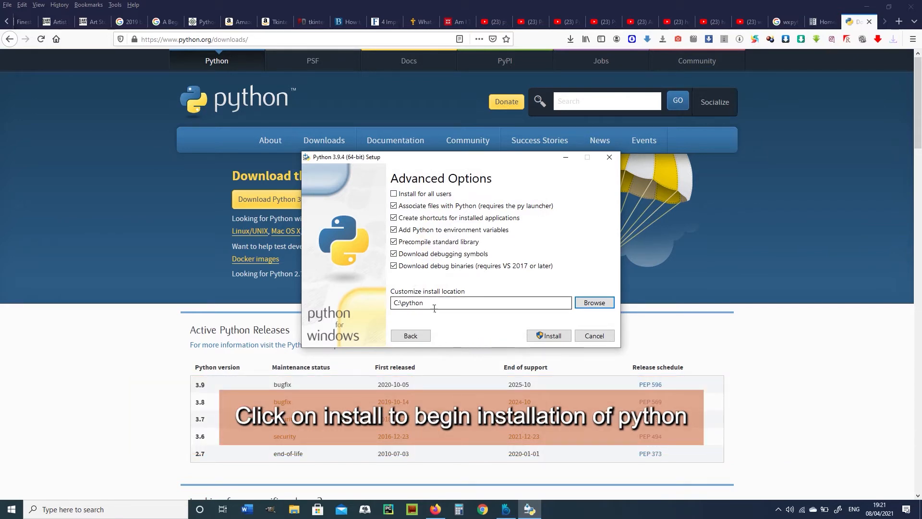
left_click(555, 339)
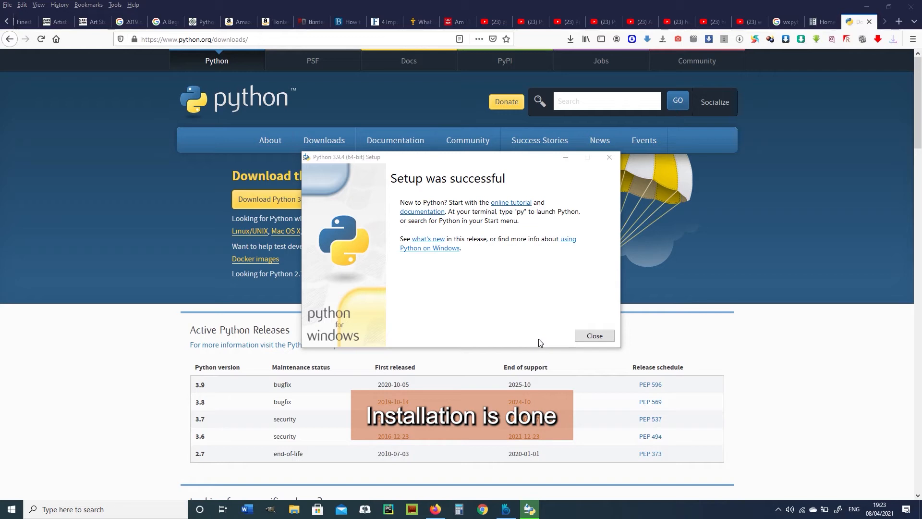
left_click(594, 336)
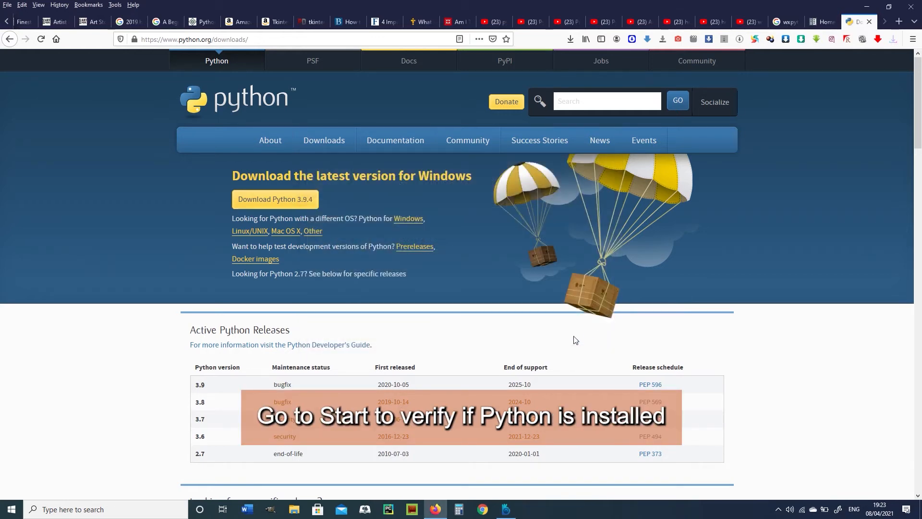
- Find the Python 3.9 folder among the installed Windows apps, launch Python 3.9 (64-bit) to check it, and close its console
left_click(11, 509)
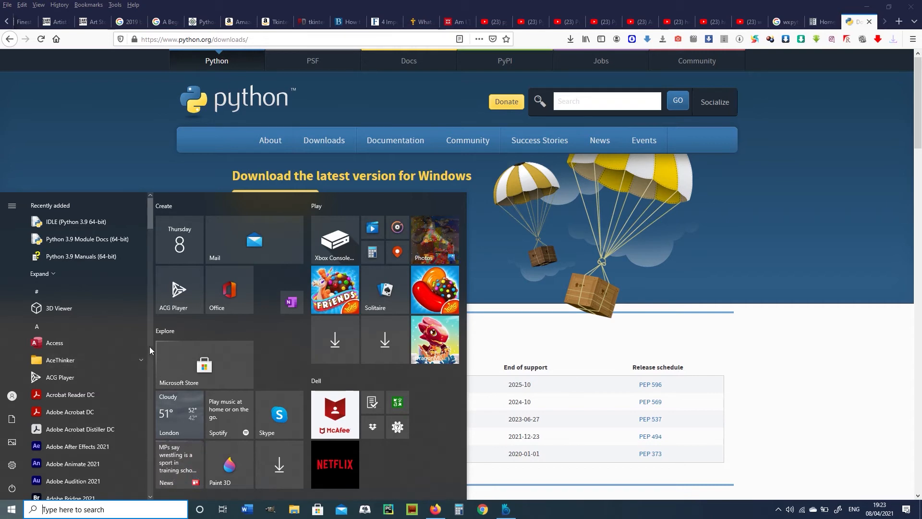
scroll(148, 347, "down", 5)
scroll(149, 347, "down", 5)
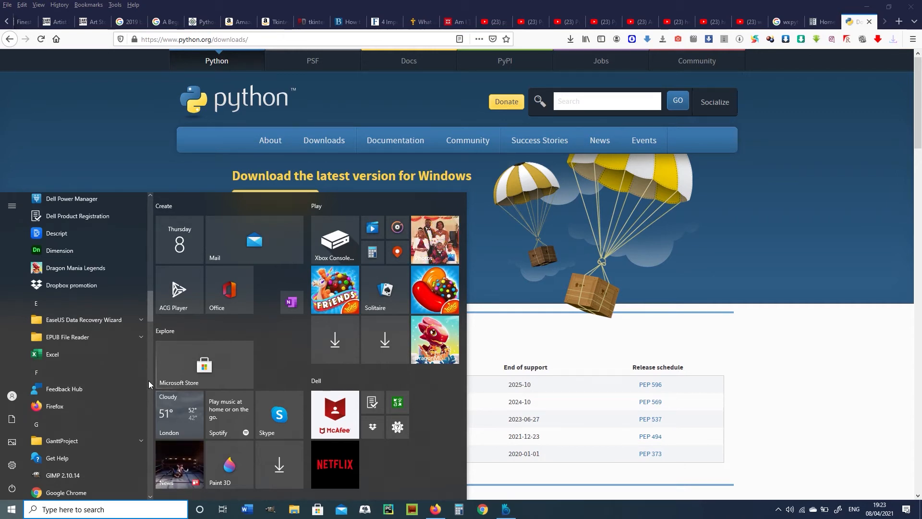
scroll(148, 380, "down", 5)
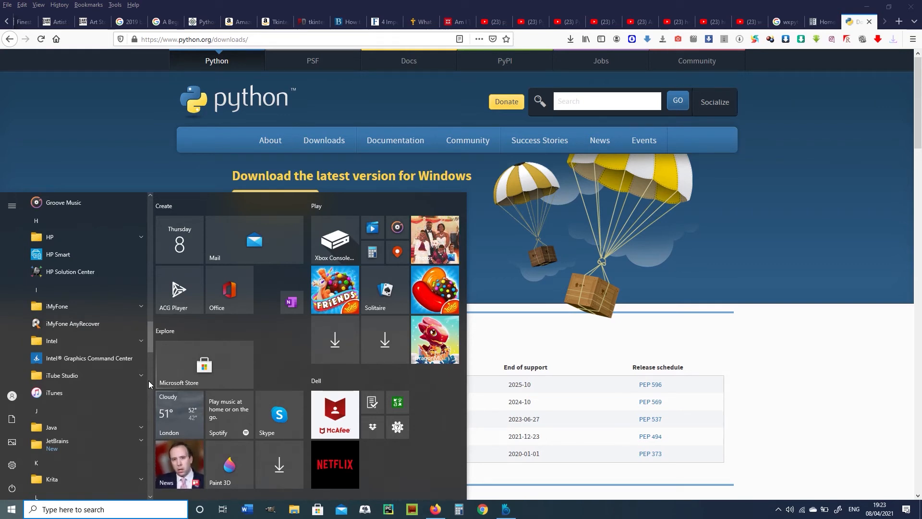
scroll(149, 380, "down", 5)
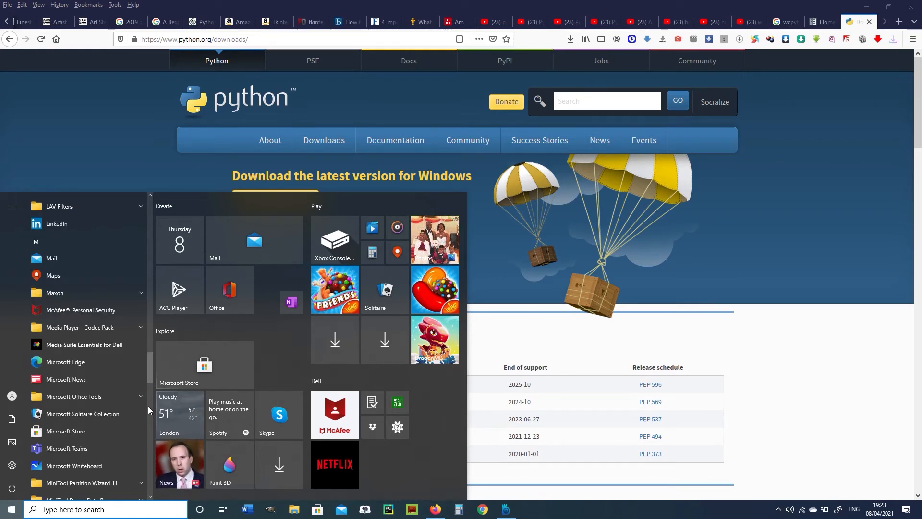
scroll(148, 405, "down", 5)
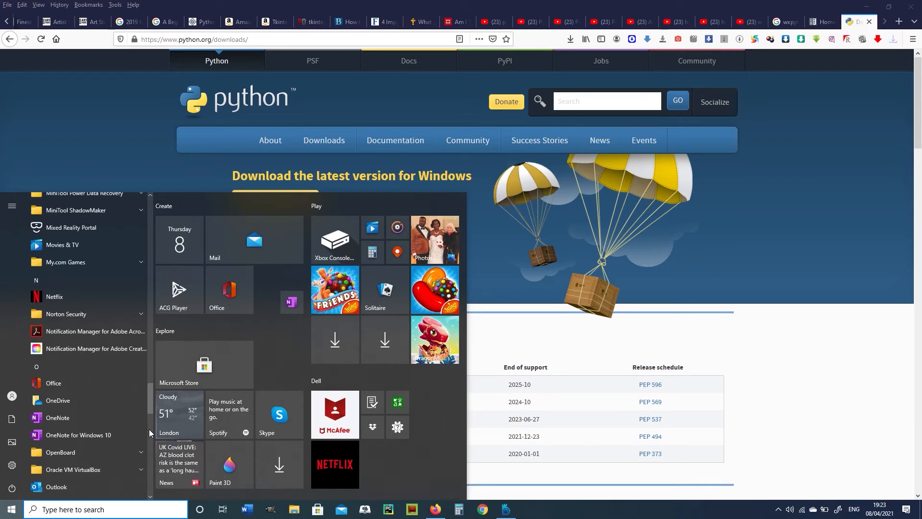
left_click(150, 497)
left_click(151, 497)
left_click(151, 497)
left_click(150, 497)
left_click(150, 497)
left_click(150, 497)
left_click(151, 497)
left_click(151, 497)
left_click(151, 497)
left_click(151, 497)
left_click(151, 497)
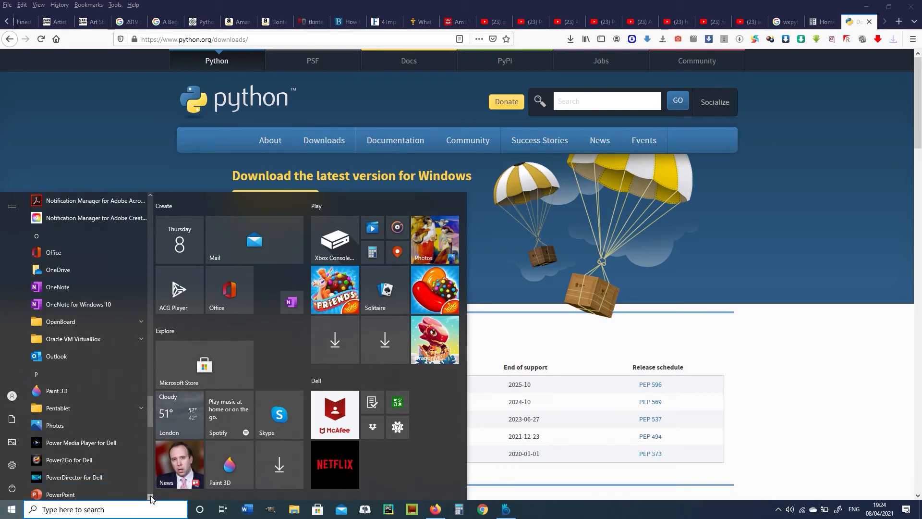
left_click(151, 498)
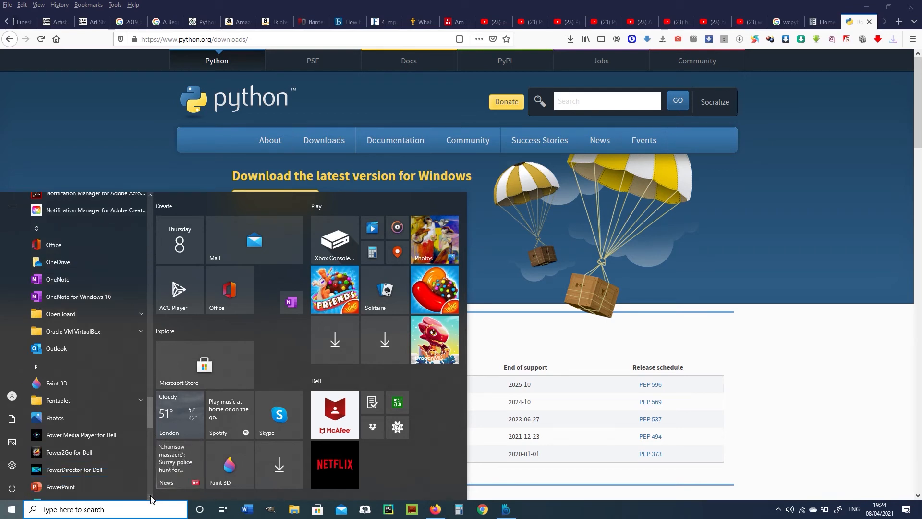
left_click(151, 498)
left_click(151, 498)
left_click(150, 498)
left_click(151, 498)
left_click(150, 498)
left_click(151, 498)
left_click(151, 498)
left_click(151, 498)
left_click(151, 498)
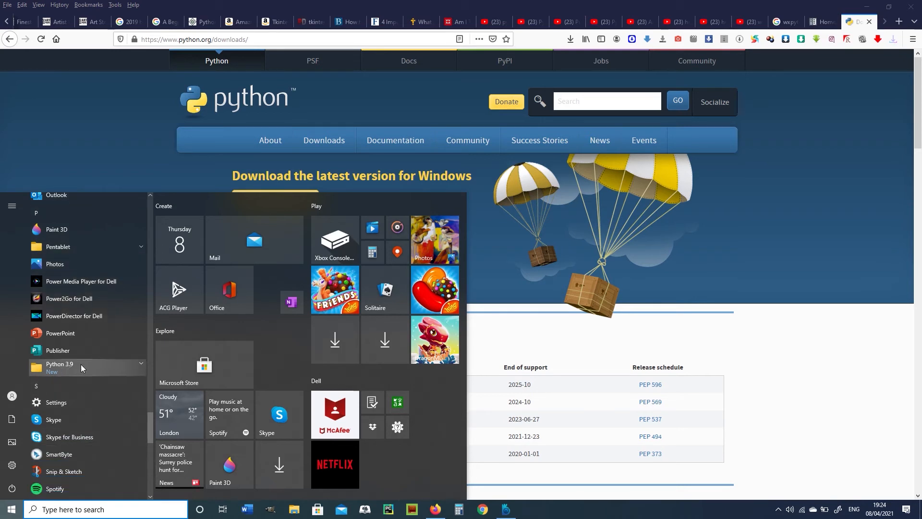
left_click(143, 364)
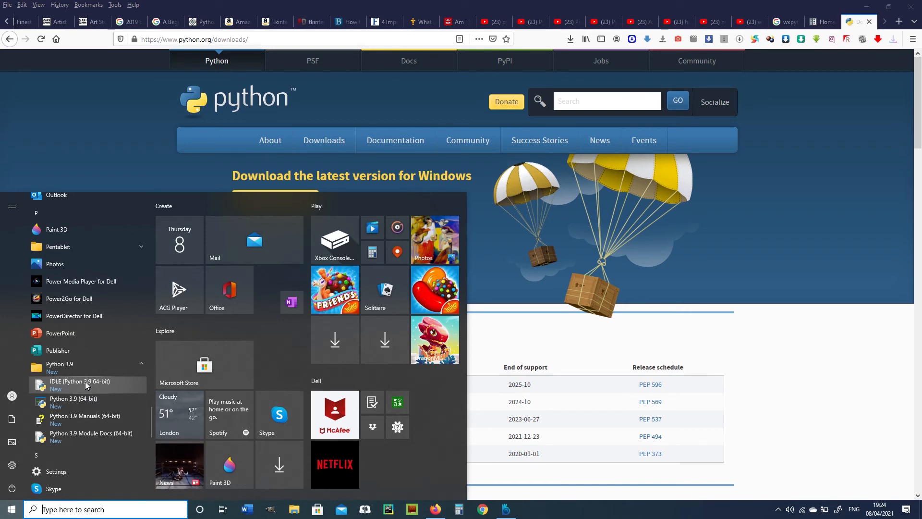
left_click(70, 402)
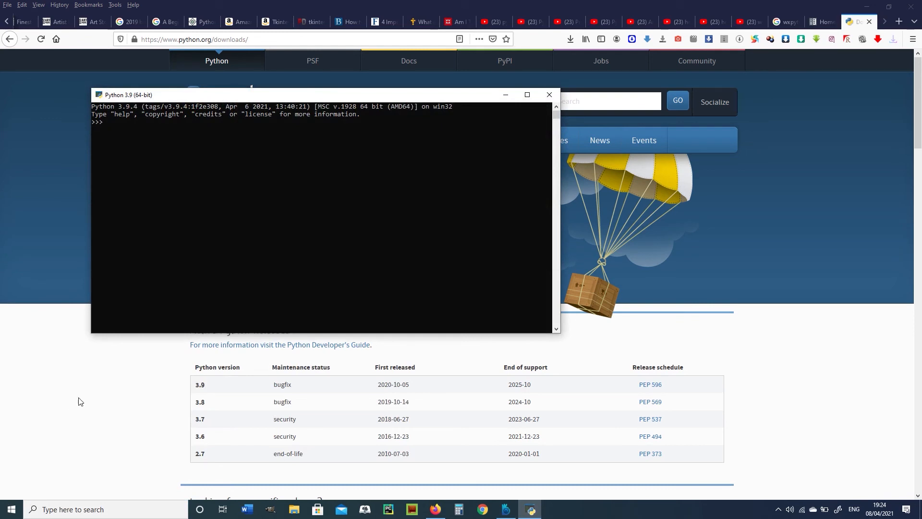
left_click(549, 95)
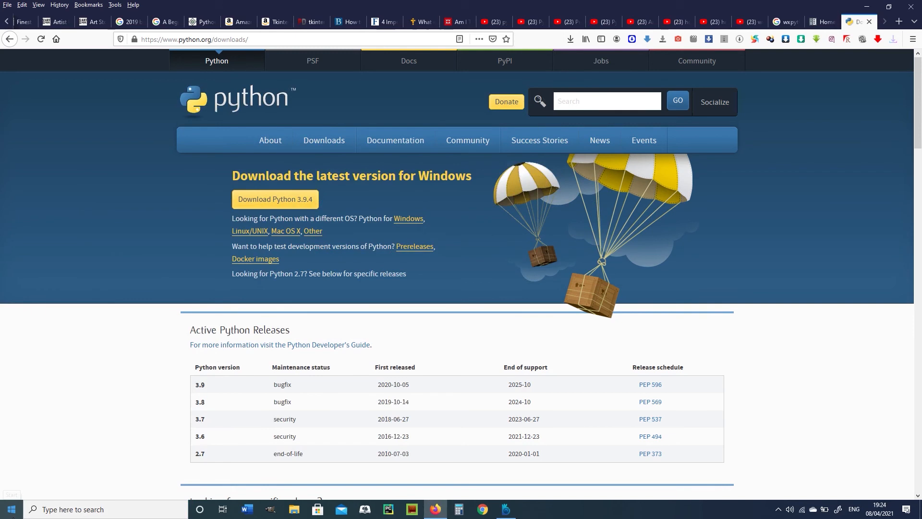
- Launch IDLE (Python 3.9 64-bit) from the Python 3.9 app folder to check the shell, and close it
left_click(11, 510)
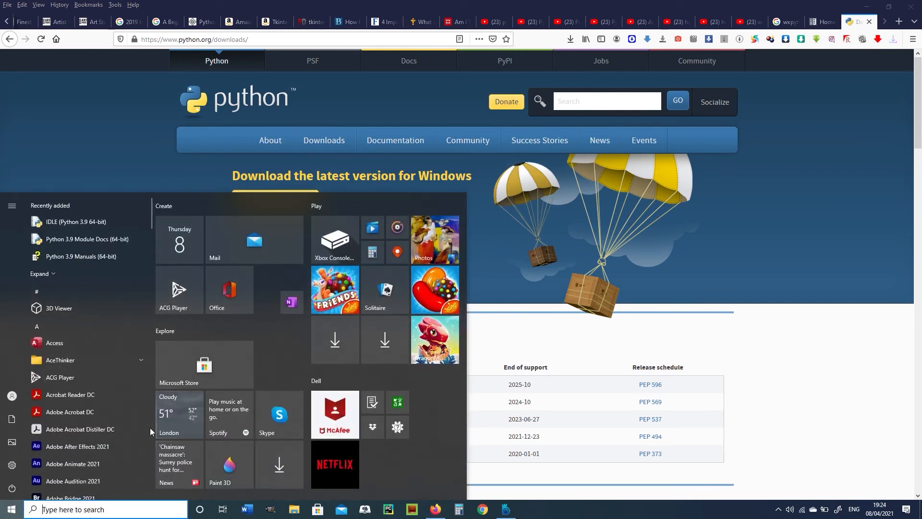
scroll(151, 445, "down", 10)
scroll(150, 445, "down", 8)
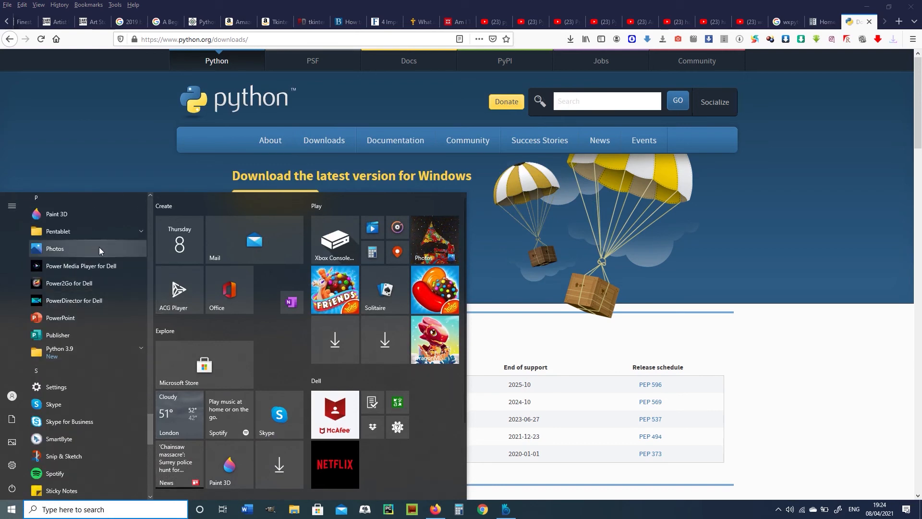
left_click(140, 347)
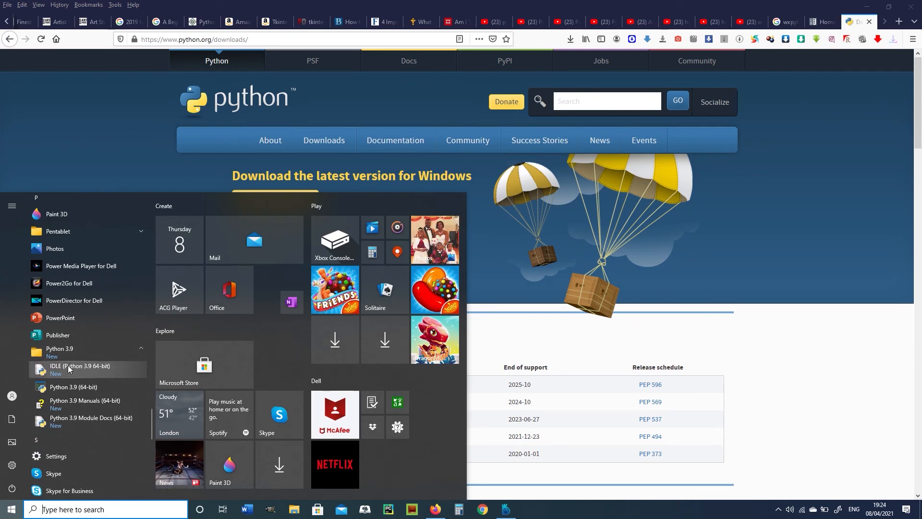
left_click(67, 368)
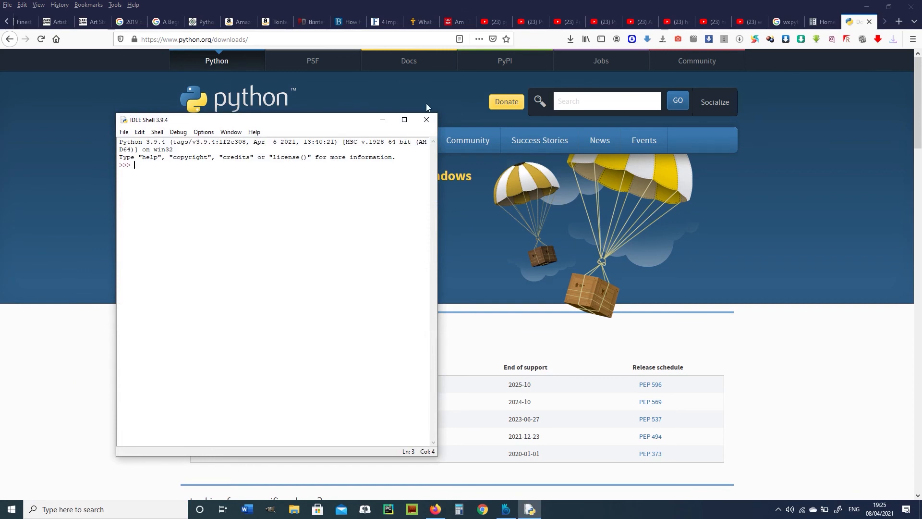
left_click(425, 121)
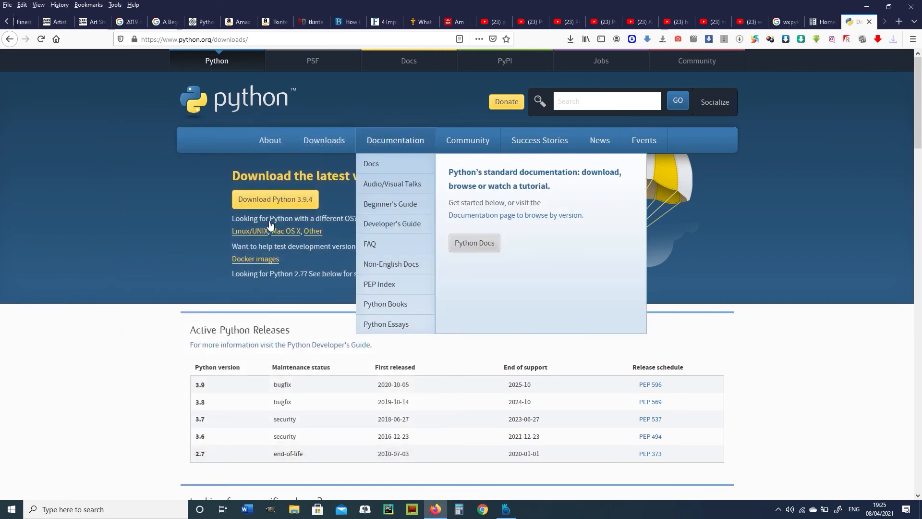
- Pin IDLE (Python 3.9 64-bit) from the Python 3.9 app folder to the Windows taskbar
left_click(12, 510)
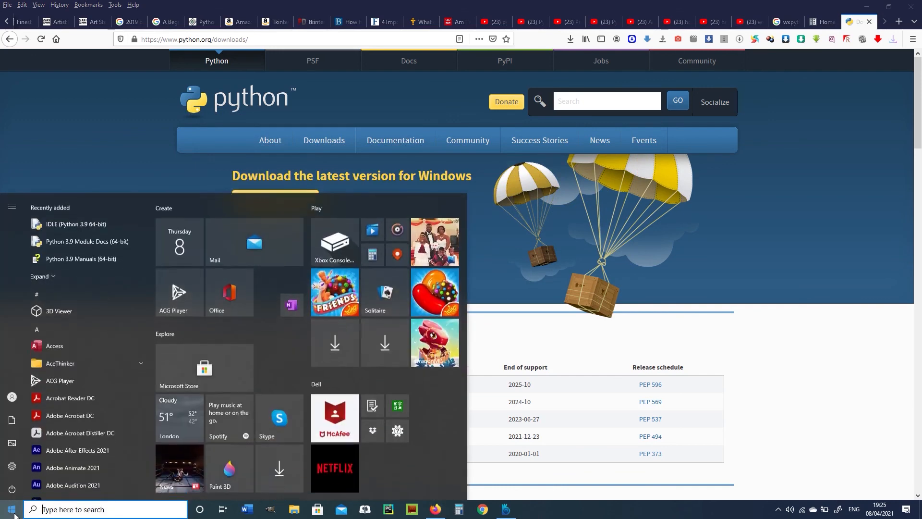
scroll(150, 437, "down", 10)
scroll(149, 437, "down", 5)
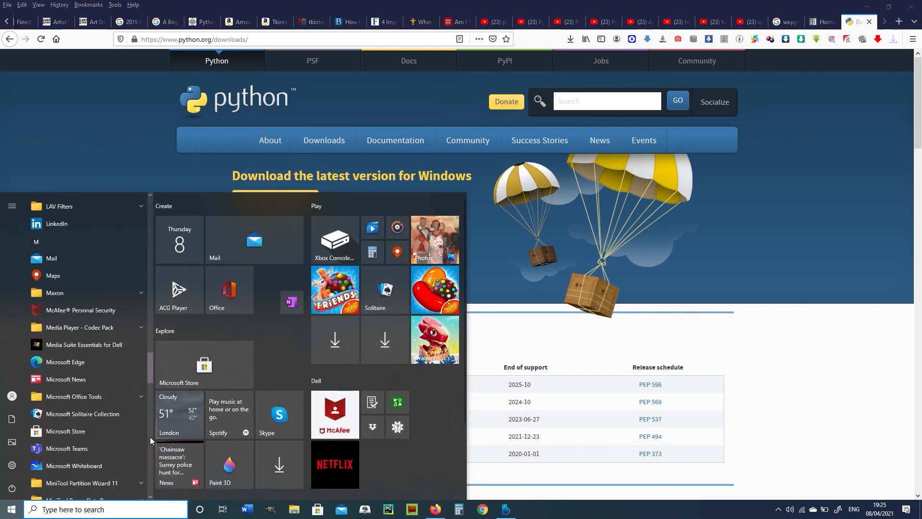
scroll(150, 436, "down", 5)
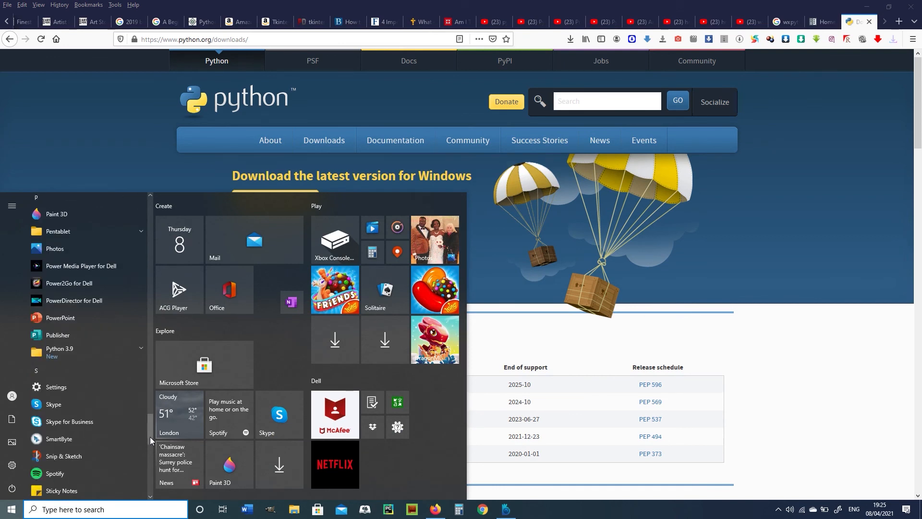
left_click(140, 348)
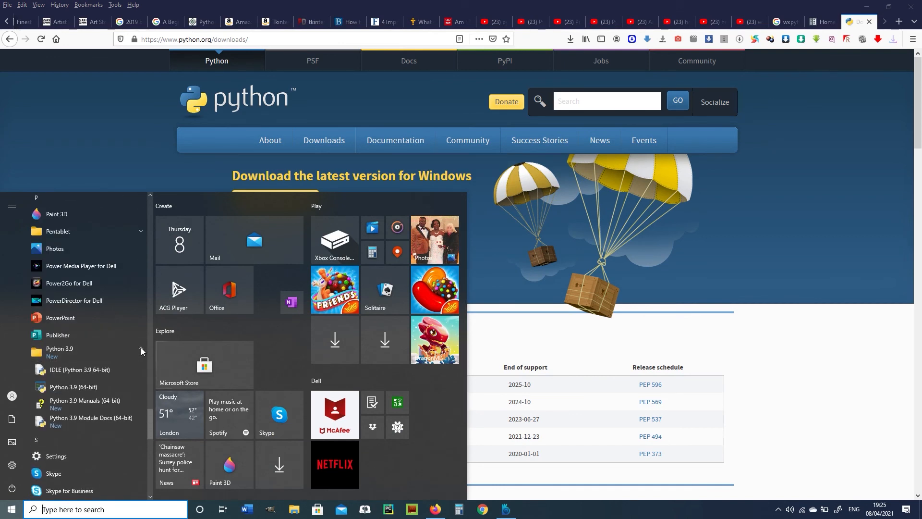
right_click(83, 371)
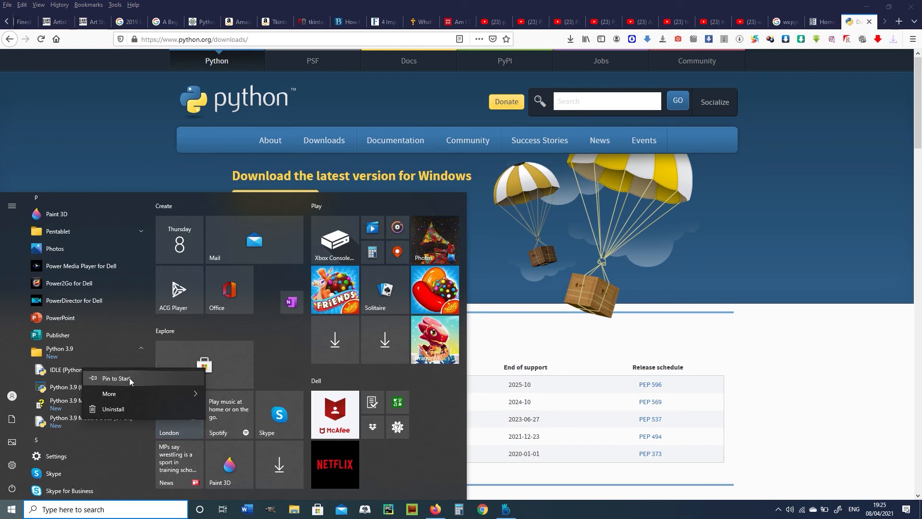
mouse_move(119, 396)
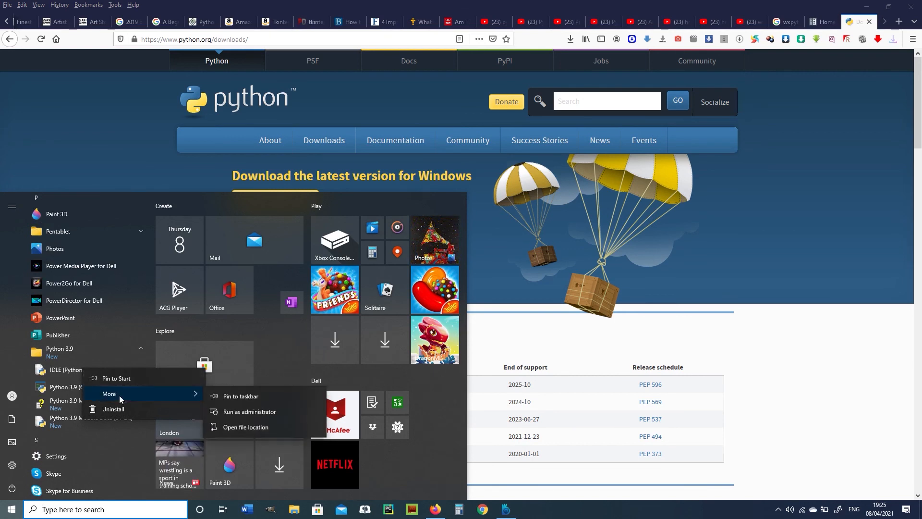
left_click(241, 397)
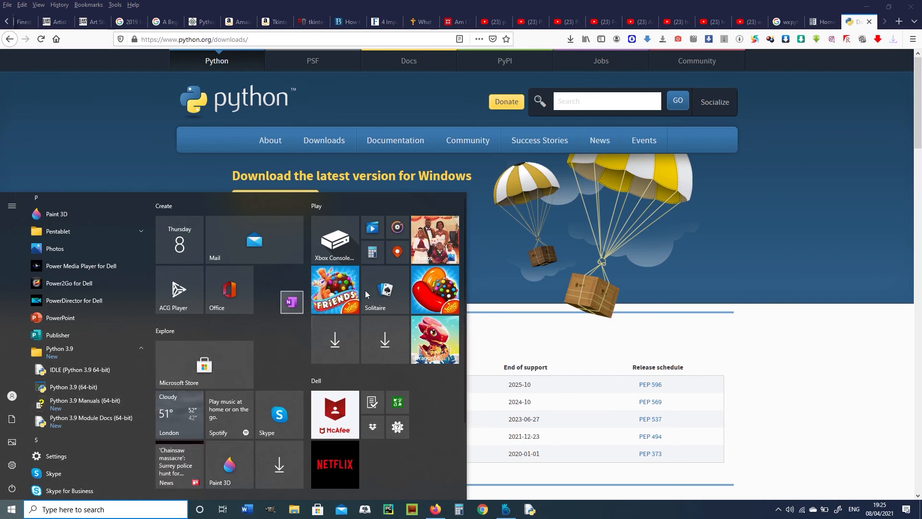
left_click(868, 211)
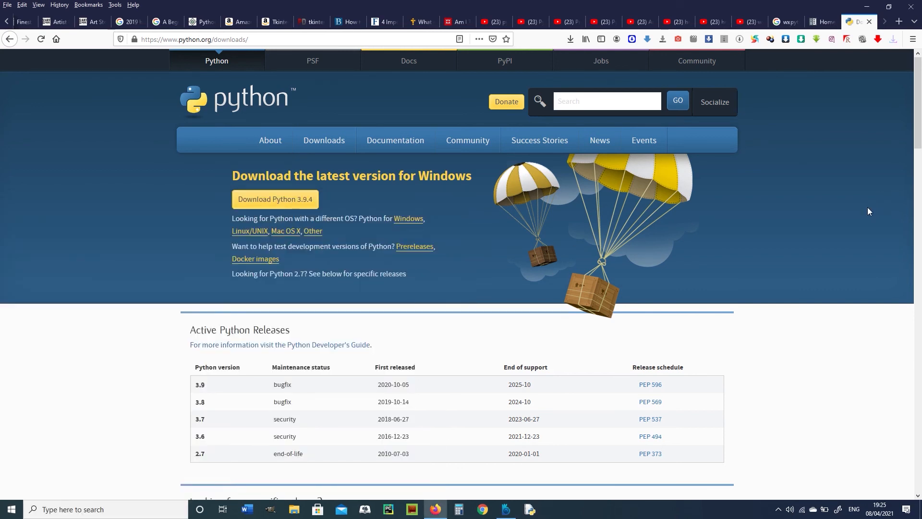